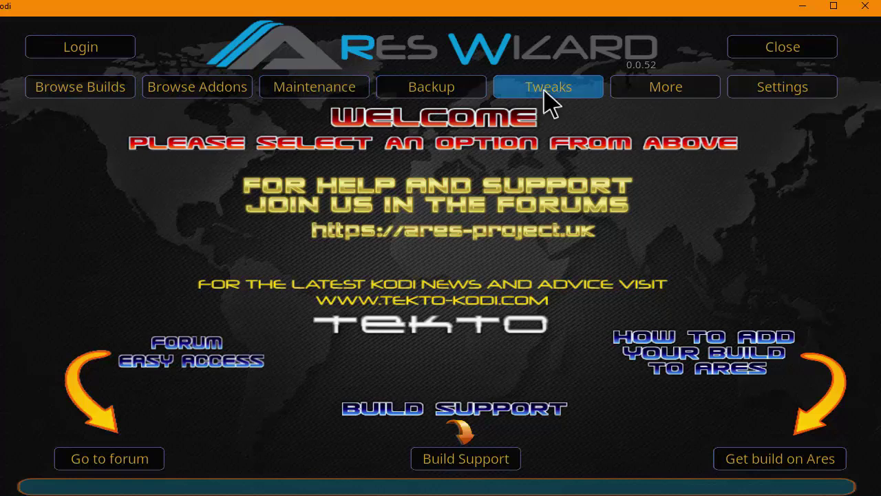
- Browse the available builds and the list of video add-ons in Ares Wizard
{"action": "left_click", "coordinate": [98, 108]}
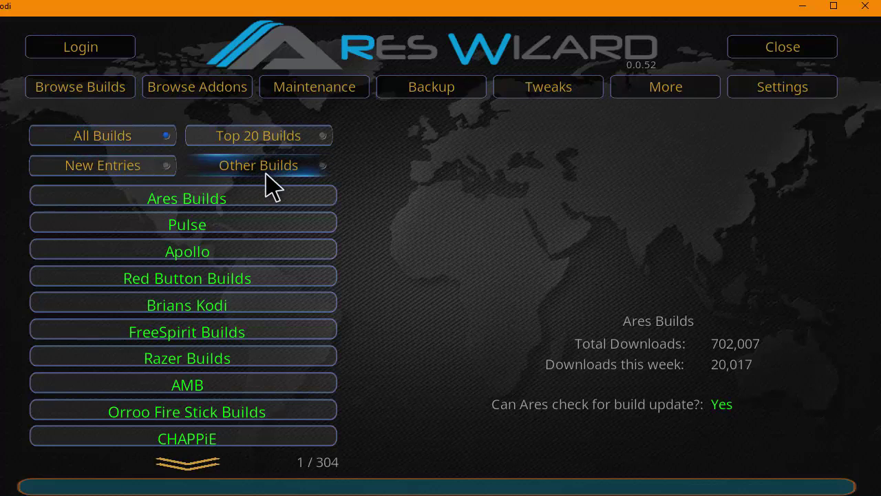
{"action": "left_click", "coordinate": [210, 98]}
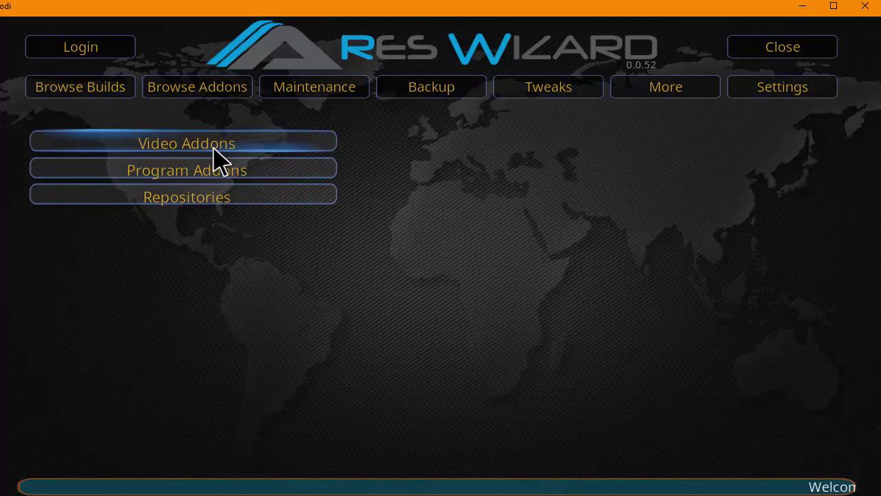
{"action": "left_click", "coordinate": [217, 145]}
{"action": "scroll", "coordinate": [220, 264], "scroll_direction": "down", "scroll_amount": 1}
{"action": "scroll", "coordinate": [215, 264], "scroll_direction": "down", "scroll_amount": 20}
{"action": "scroll", "coordinate": [213, 305], "scroll_direction": "up", "scroll_amount": 9}
{"action": "scroll", "coordinate": [210, 317], "scroll_direction": "up", "scroll_amount": 18}
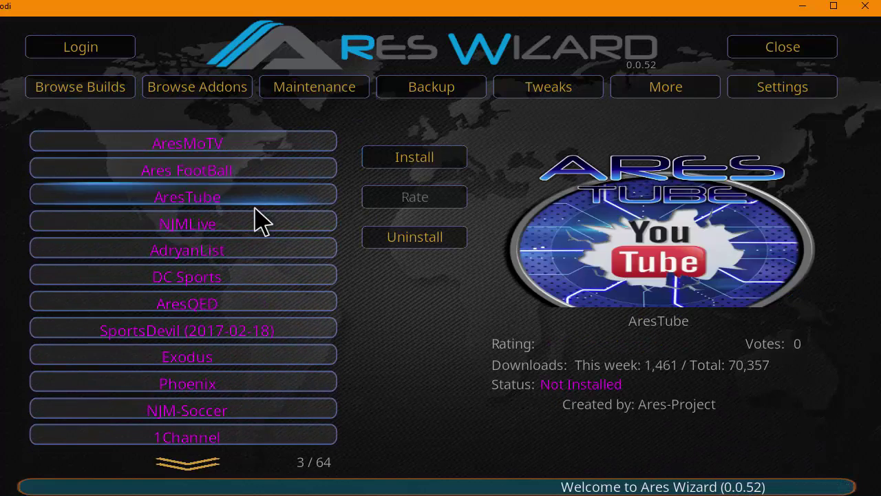
- Examine the wizard's maintenance, backup and tweak options, including the Advanced Settings Wizard and the IceFilms blocked URL fix
{"action": "left_click", "coordinate": [313, 96]}
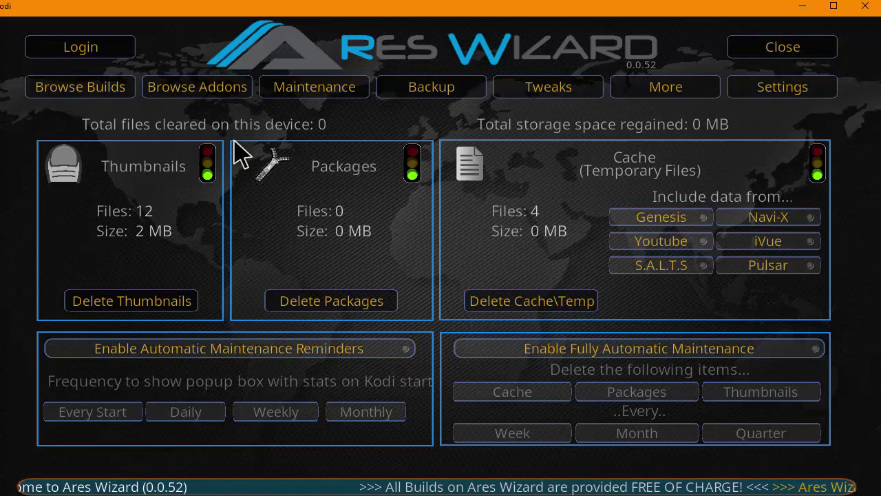
{"action": "left_click", "coordinate": [432, 88]}
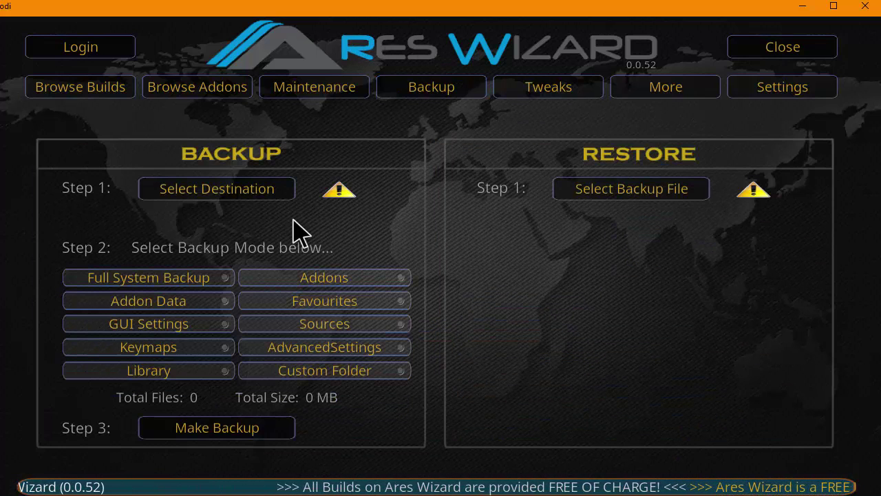
{"action": "left_click", "coordinate": [508, 95]}
{"action": "left_click", "coordinate": [262, 142]}
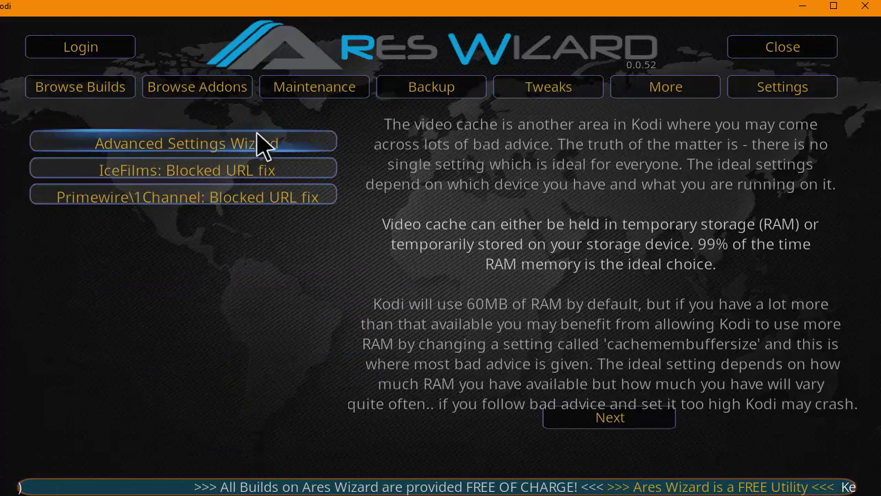
{"action": "left_click", "coordinate": [210, 171]}
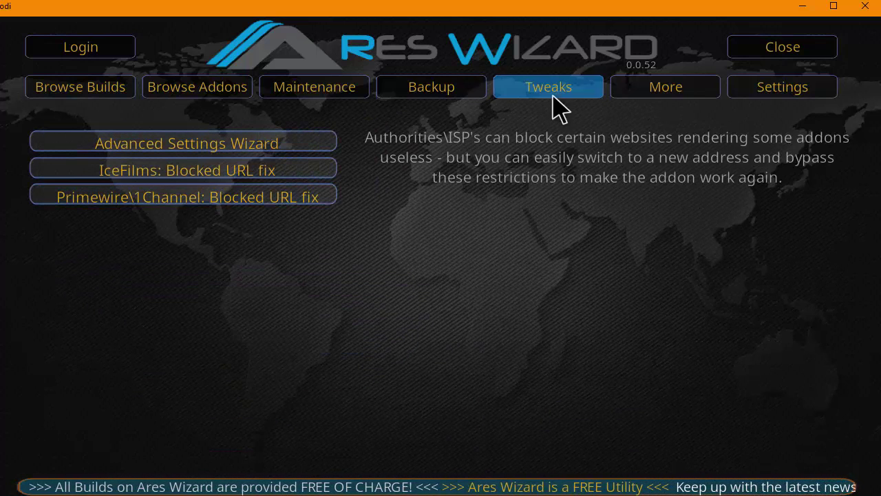
- Look over the wizard's additional tools and its settings, cancel the settings dialog and close Ares Wizard
{"action": "left_click", "coordinate": [633, 88]}
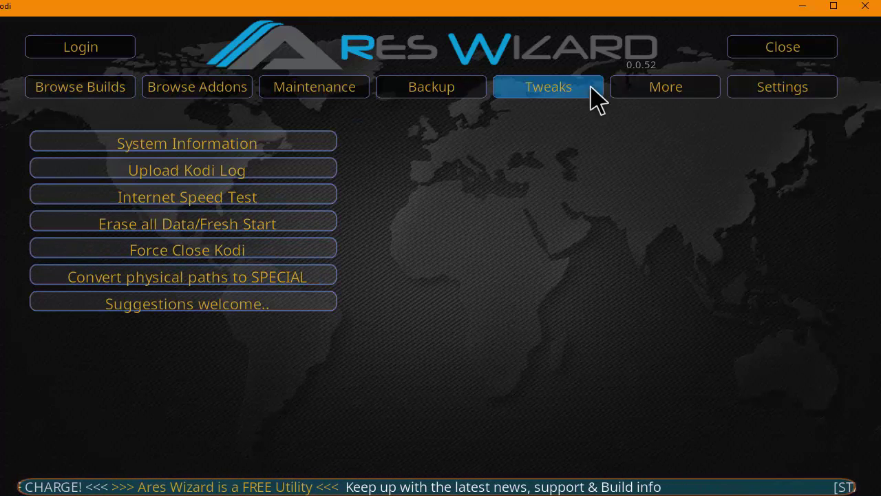
{"action": "left_click", "coordinate": [773, 92]}
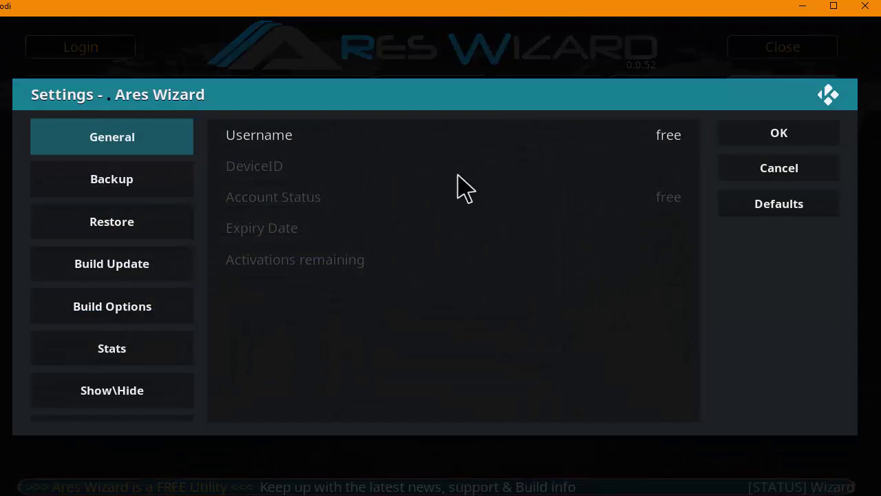
{"action": "left_click", "coordinate": [811, 176]}
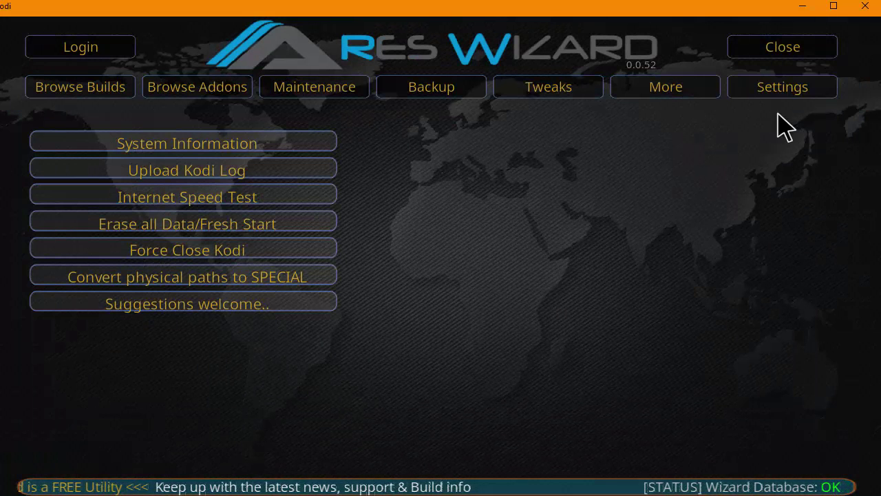
{"action": "left_click", "coordinate": [778, 55]}
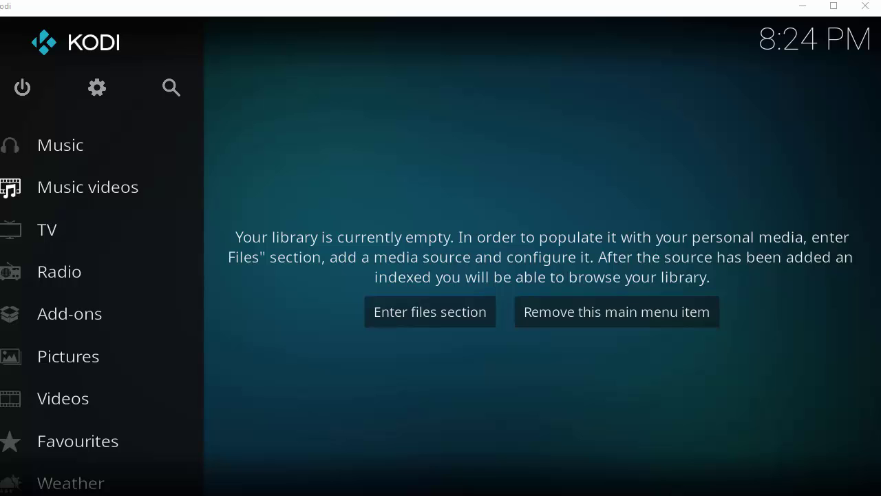
{"action": "left_click", "coordinate": [581, 210]}
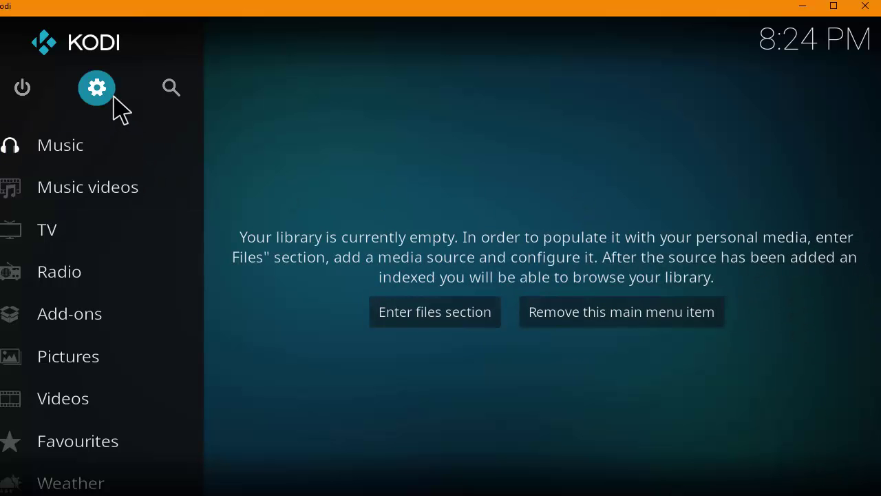
{"action": "left_click", "coordinate": [108, 96]}
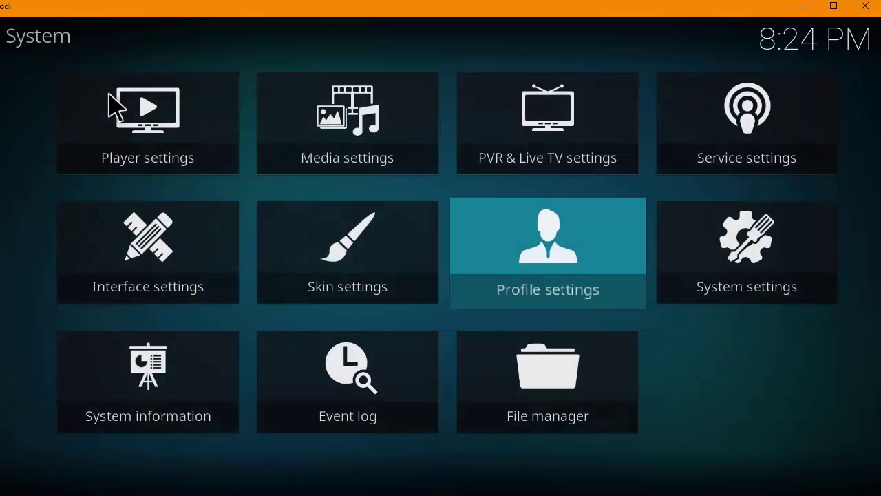
{"action": "left_click", "coordinate": [502, 396]}
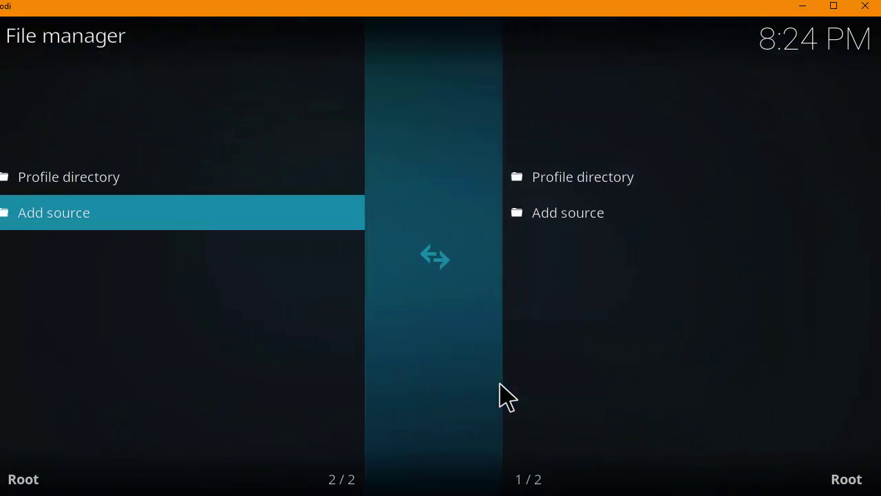
{"action": "left_click", "coordinate": [156, 227]}
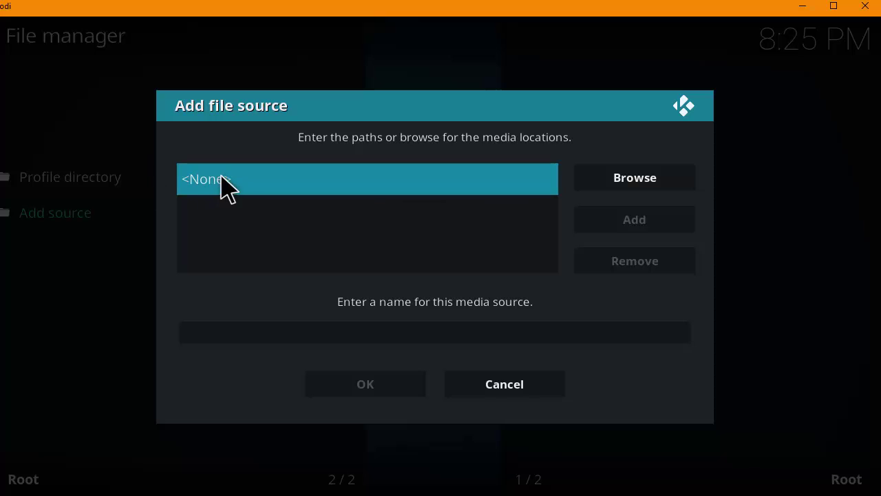
{"action": "left_click", "coordinate": [232, 180]}
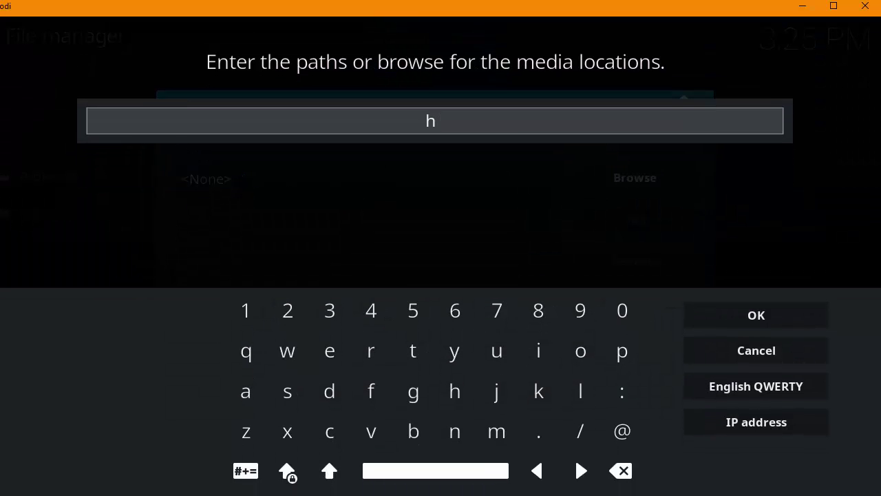
{"action": "type", "text": "http:/"}
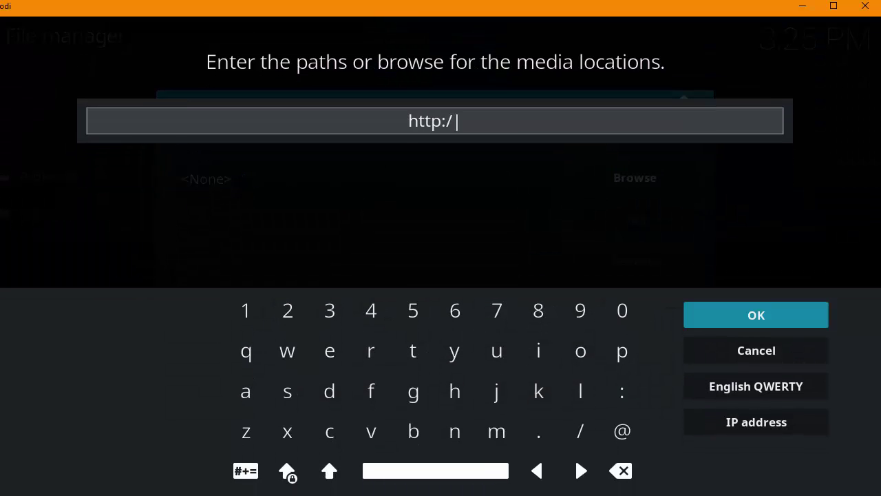
{"action": "type", "text": "/repo"}
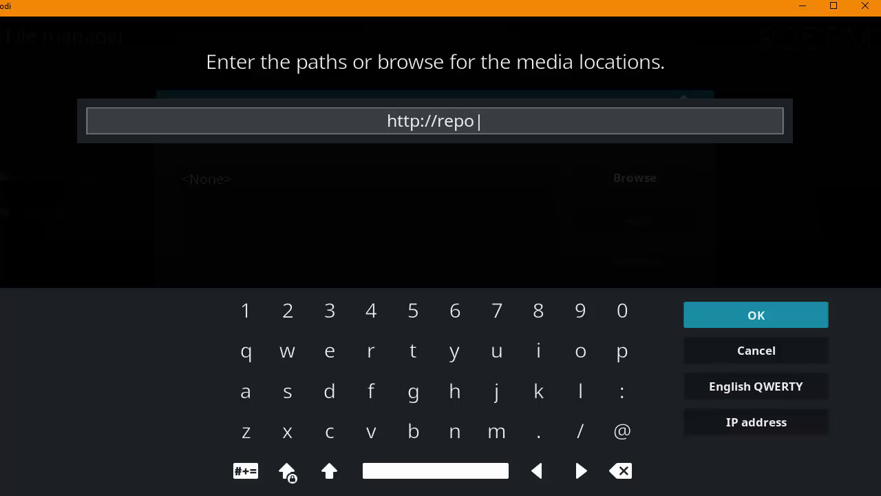
{"action": "type", "text": ".ares-"}
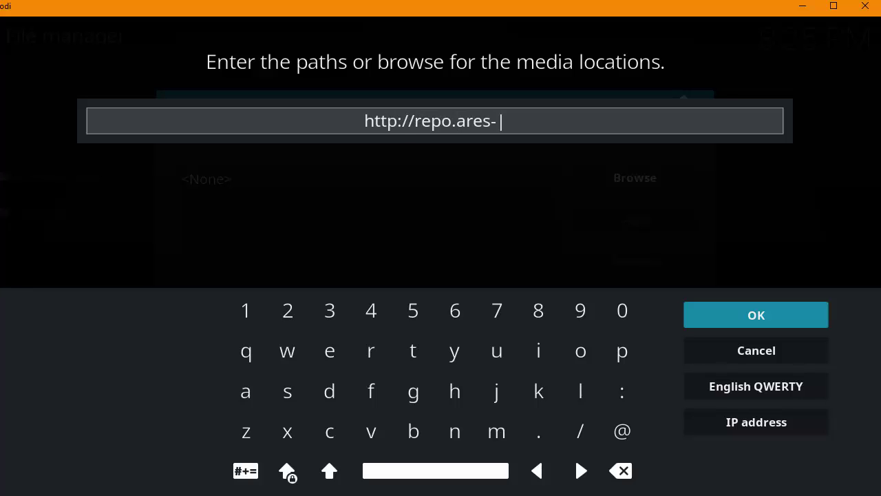
{"action": "type", "text": "project.co"}
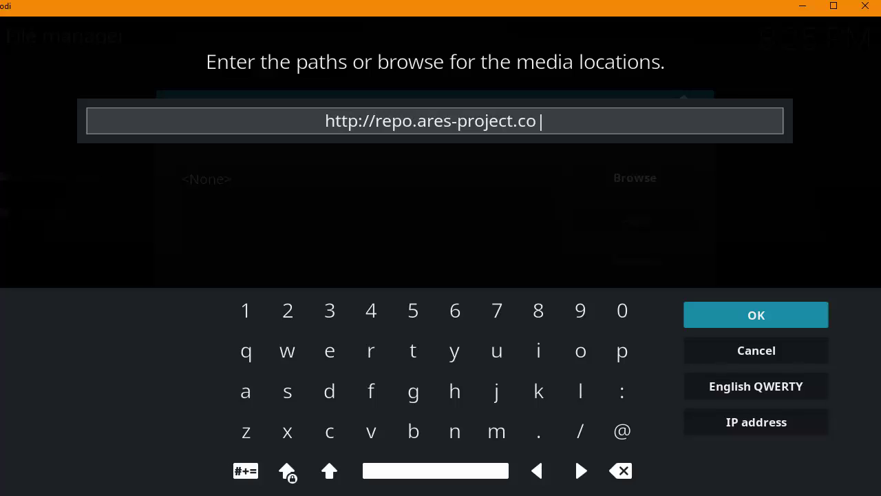
{"action": "type", "text": "m/magi"}
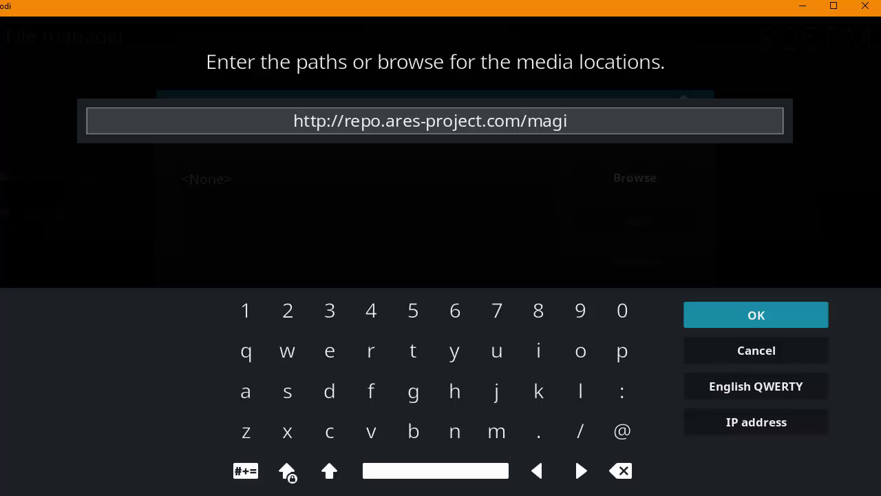
{"action": "type", "text": "c"}
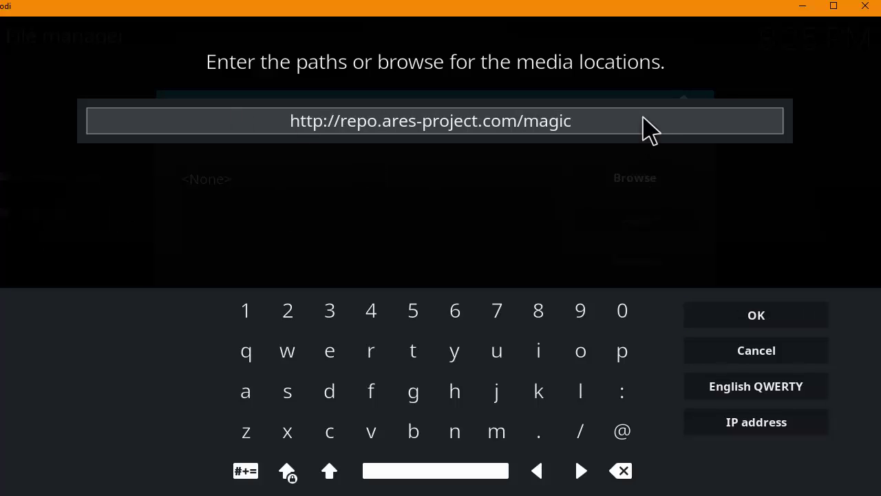
{"action": "left_click", "coordinate": [773, 319]}
- Name the new media source ARES and save it
{"action": "left_click", "coordinate": [486, 338]}
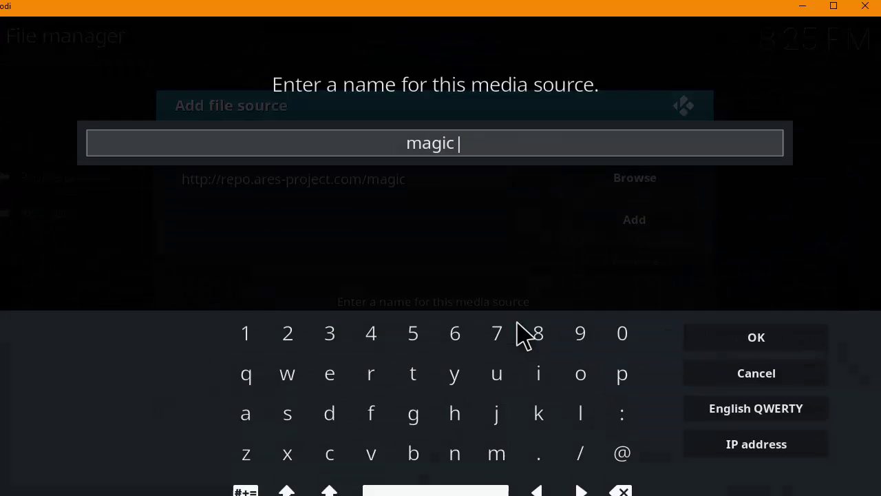
{"action": "key", "text": "BackSpace"}
{"action": "key", "text": "BackSpace"}
{"action": "key", "text": "BackSpace"}
{"action": "key", "text": "BackSpace"}
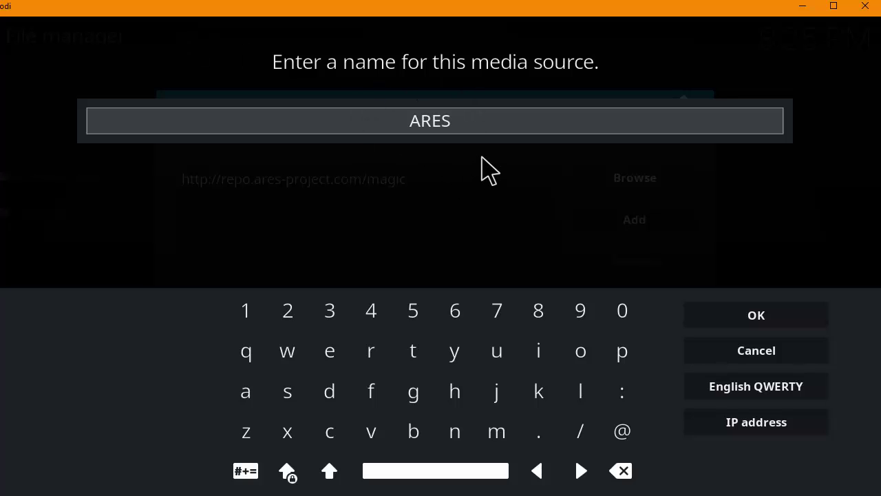
{"action": "left_click", "coordinate": [743, 317]}
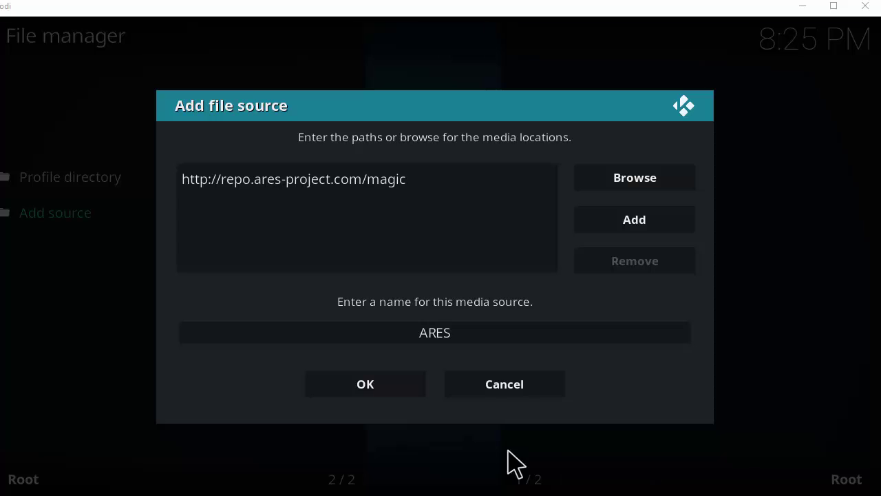
{"action": "left_click", "coordinate": [325, 337]}
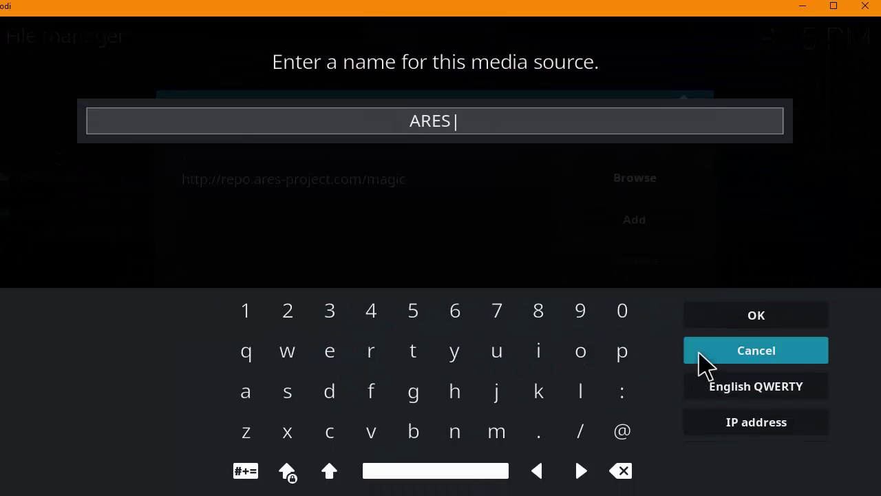
{"action": "left_click", "coordinate": [698, 368]}
{"action": "left_click", "coordinate": [389, 386]}
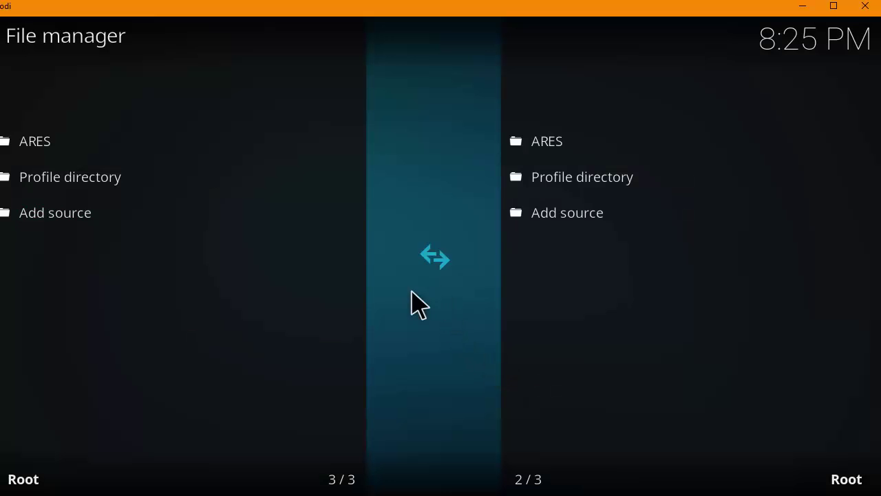
- Return home, try installing an add-on from a zip file, and allow unknown sources in the add-on settings, accepting the warning
{"action": "key", "text": "Escape"}
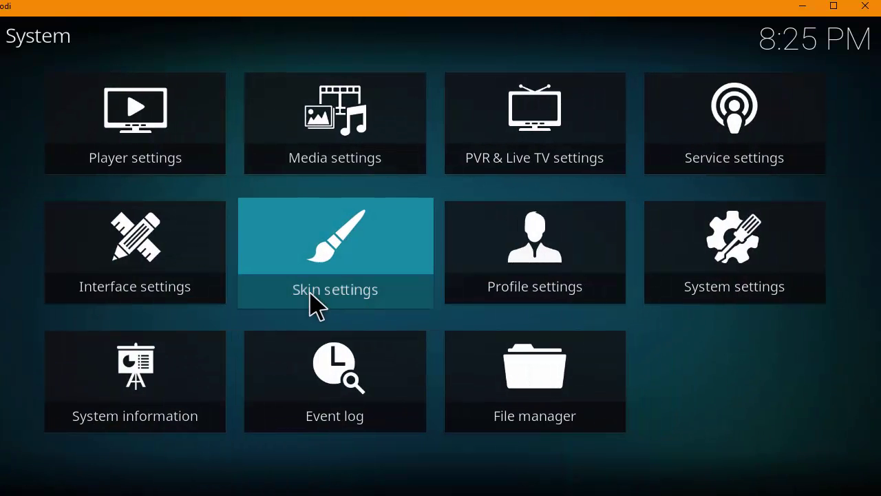
{"action": "key", "text": "Escape"}
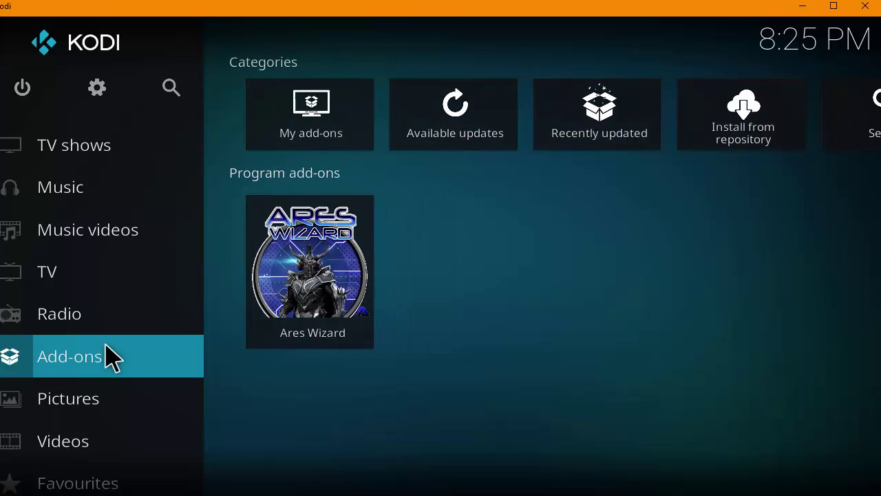
{"action": "left_click", "coordinate": [112, 356]}
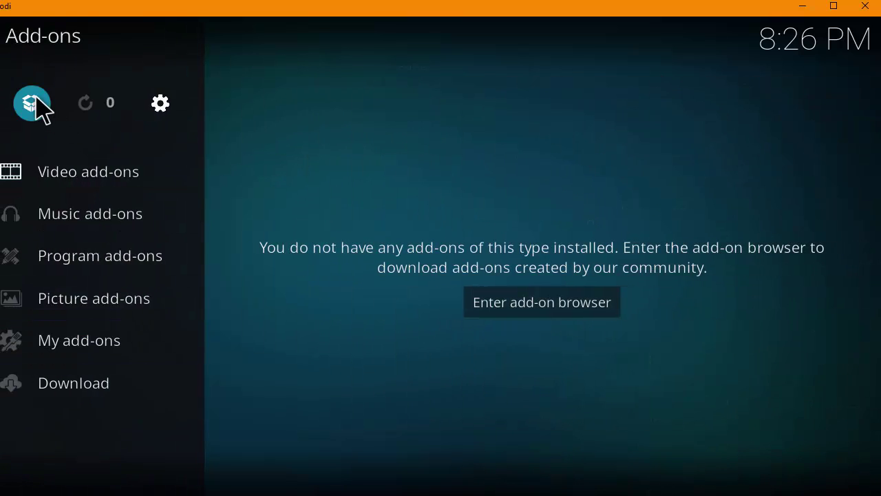
{"action": "left_click", "coordinate": [27, 105]}
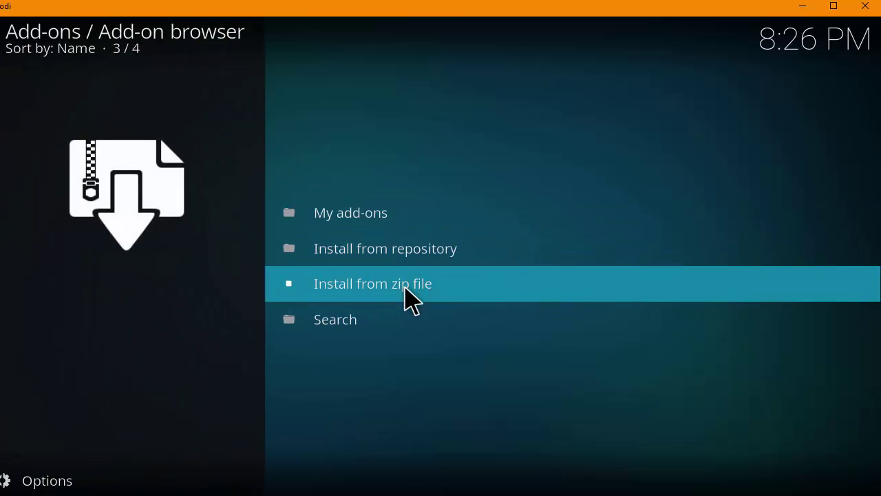
{"action": "left_click", "coordinate": [411, 297]}
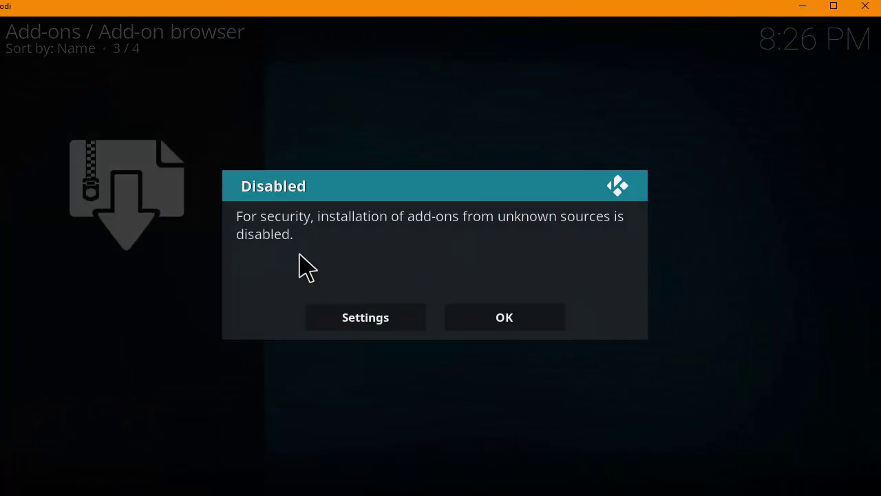
{"action": "left_click", "coordinate": [367, 318]}
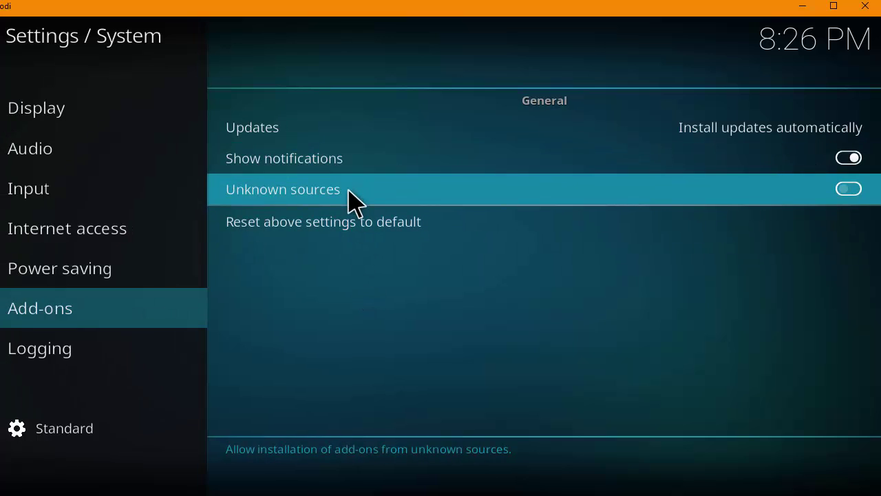
{"action": "left_click", "coordinate": [349, 200]}
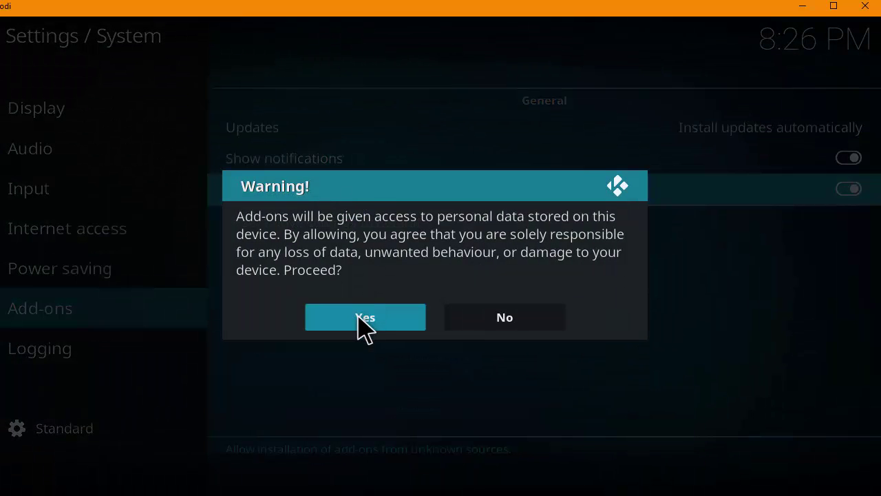
{"action": "left_click", "coordinate": [363, 321]}
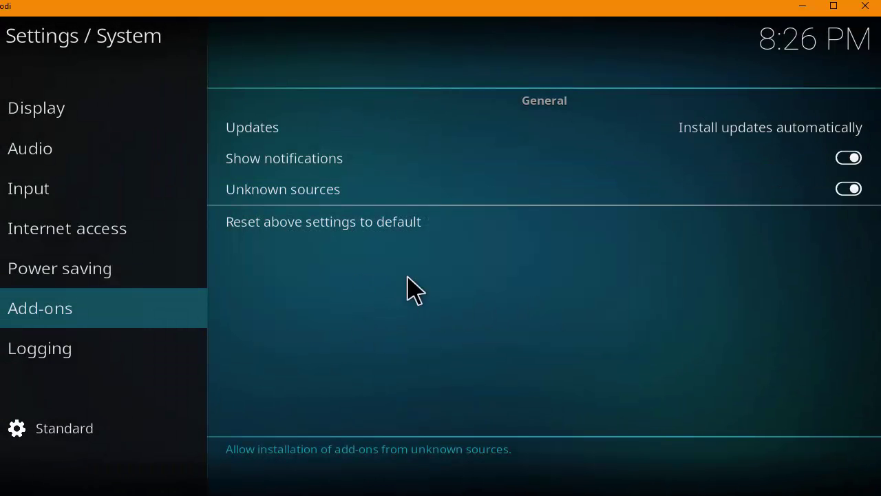
- Install repository.aresproject.zip from the repository.aresproject folder of the ARES source using the add-on browser, and close the file selection
{"action": "key", "text": "Escape"}
{"action": "key", "text": "Escape"}
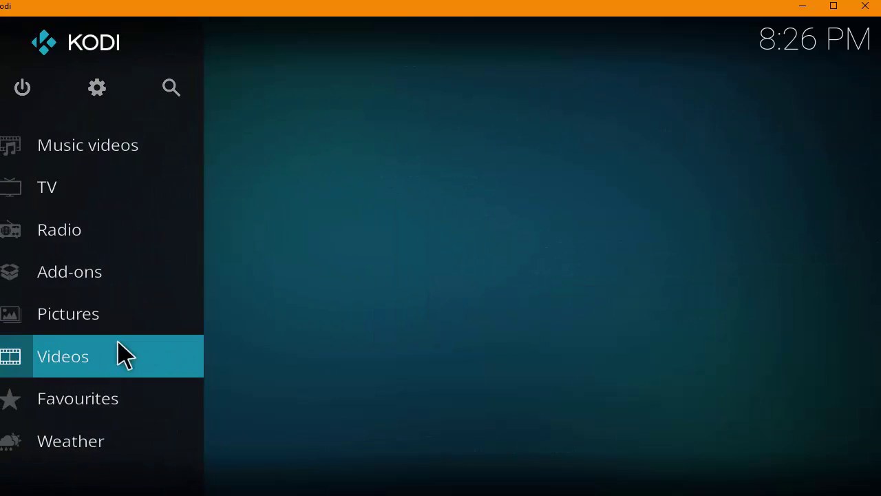
{"action": "left_click", "coordinate": [108, 279]}
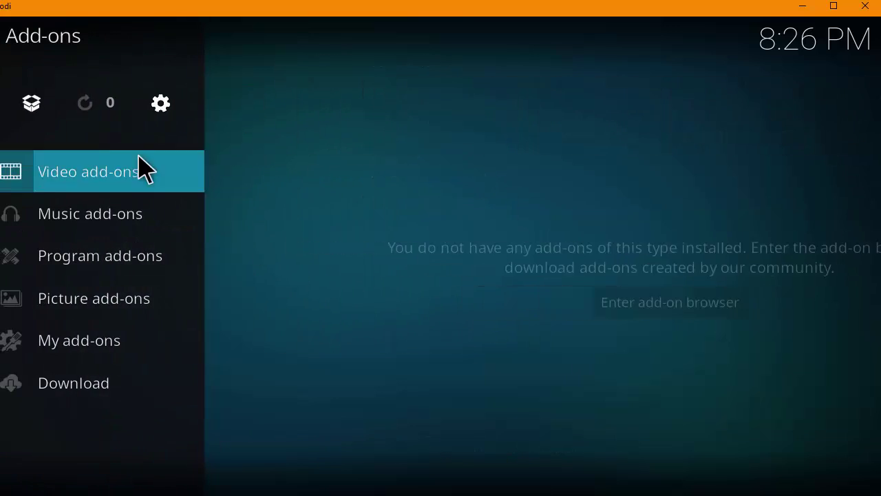
{"action": "left_click", "coordinate": [32, 103]}
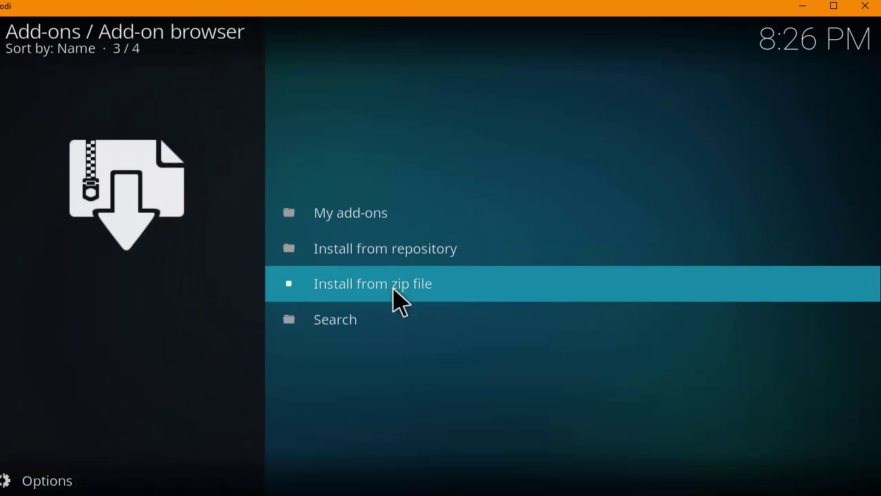
{"action": "left_click", "coordinate": [393, 287]}
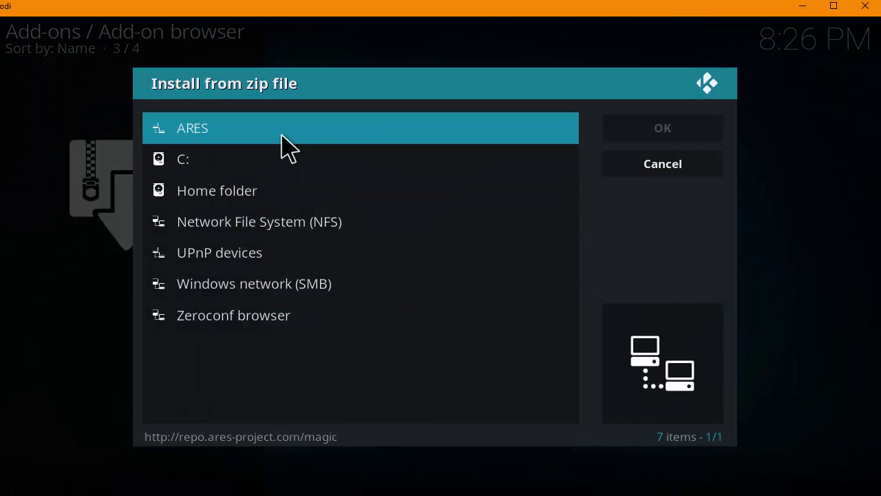
{"action": "left_click", "coordinate": [282, 135]}
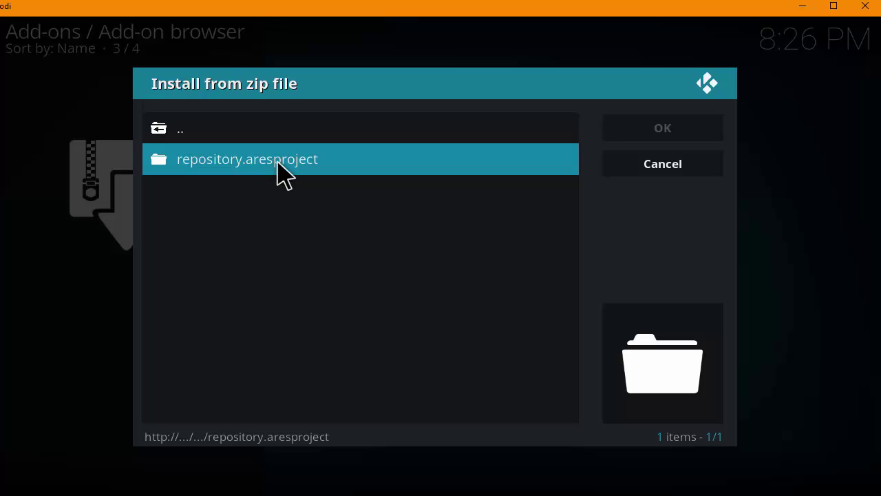
{"action": "left_click", "coordinate": [282, 160]}
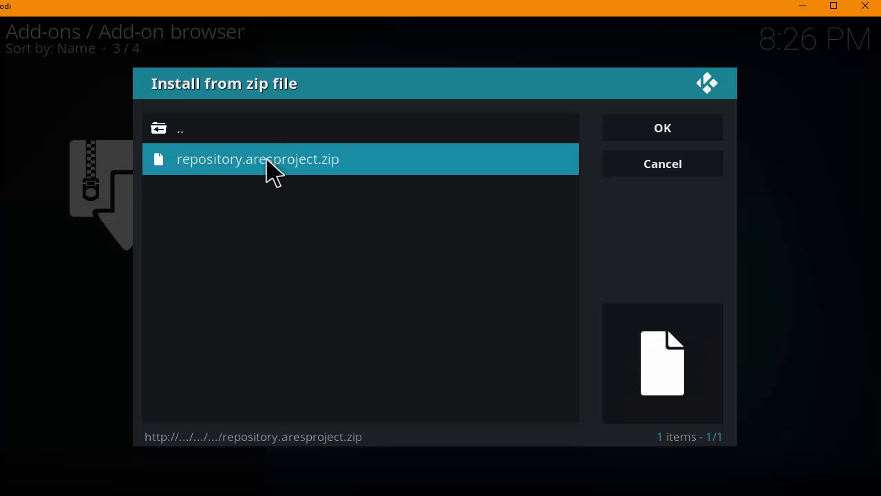
{"action": "left_click", "coordinate": [267, 163]}
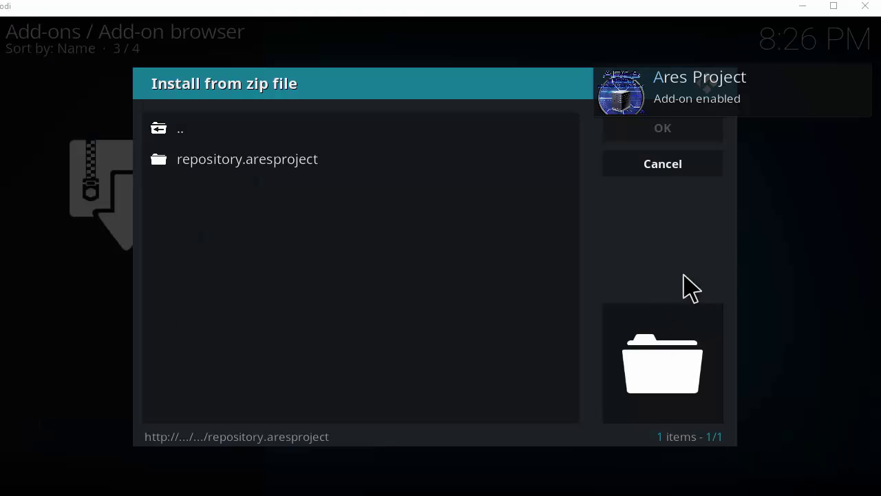
{"action": "right_click", "coordinate": [759, 265]}
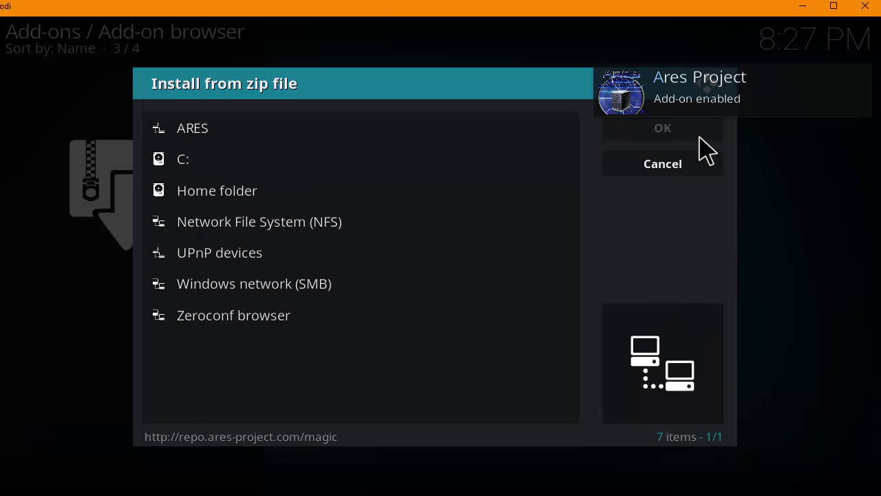
{"action": "left_click", "coordinate": [685, 167]}
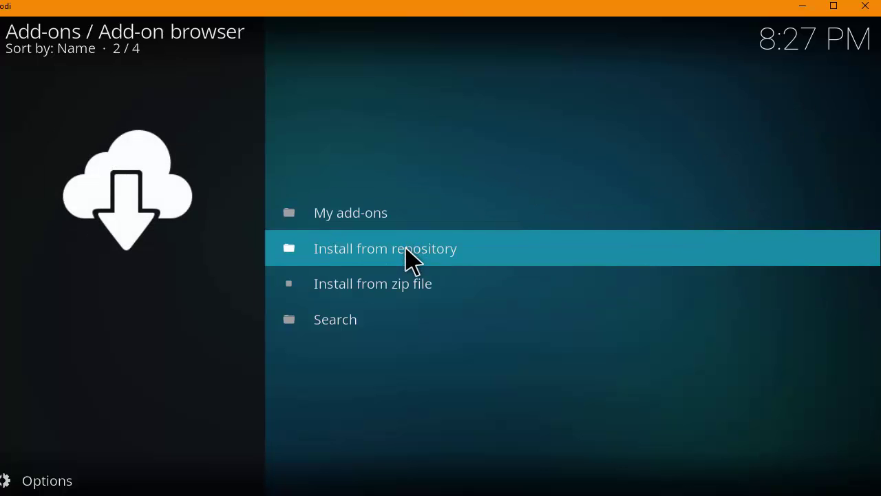
- View the Ares Project repository's video add-ons, open Ares Wizard among its program add-ons, and show the installed add-ons on the home screen
{"action": "left_click", "coordinate": [411, 260]}
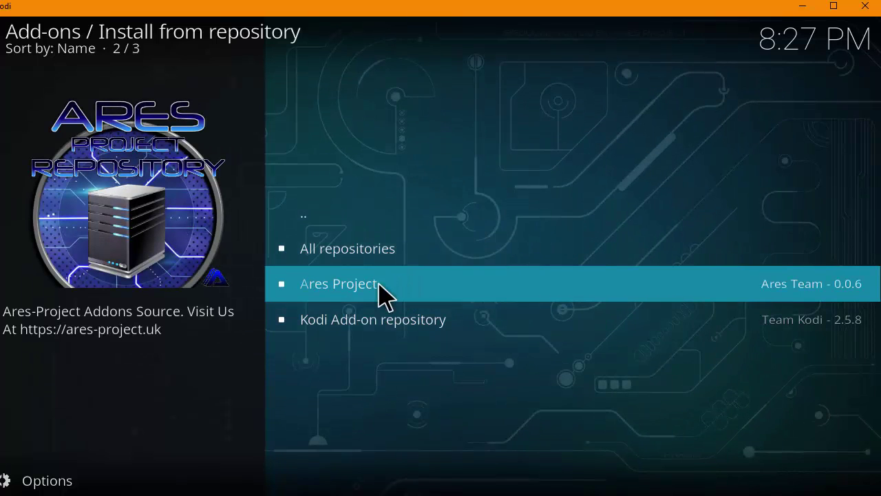
{"action": "left_click", "coordinate": [430, 287]}
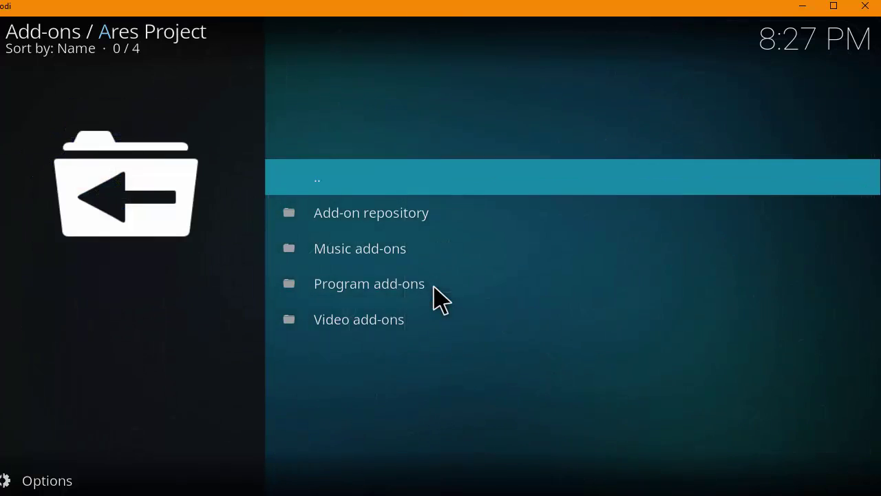
{"action": "left_click", "coordinate": [400, 321]}
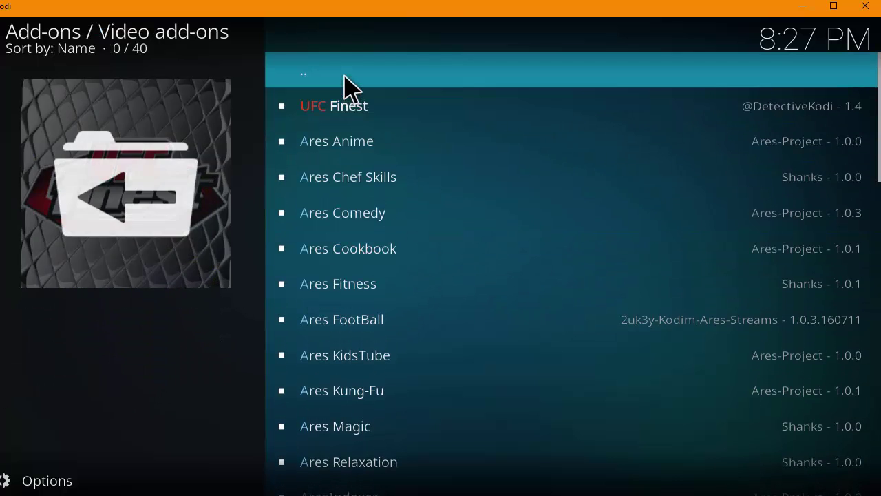
{"action": "left_click", "coordinate": [348, 84]}
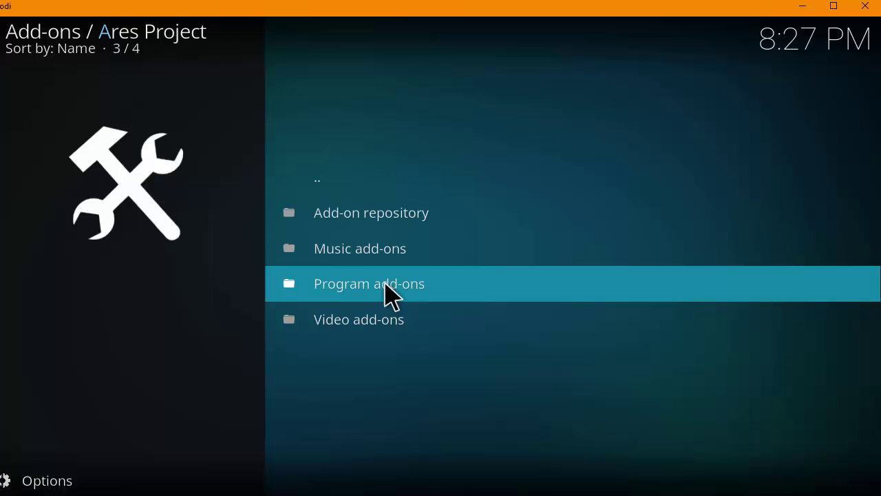
{"action": "left_click", "coordinate": [389, 292]}
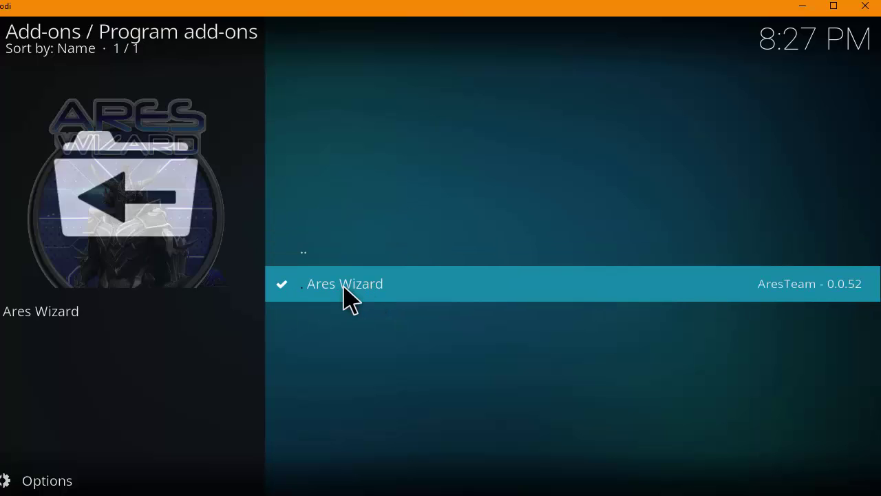
{"action": "left_click", "coordinate": [342, 285]}
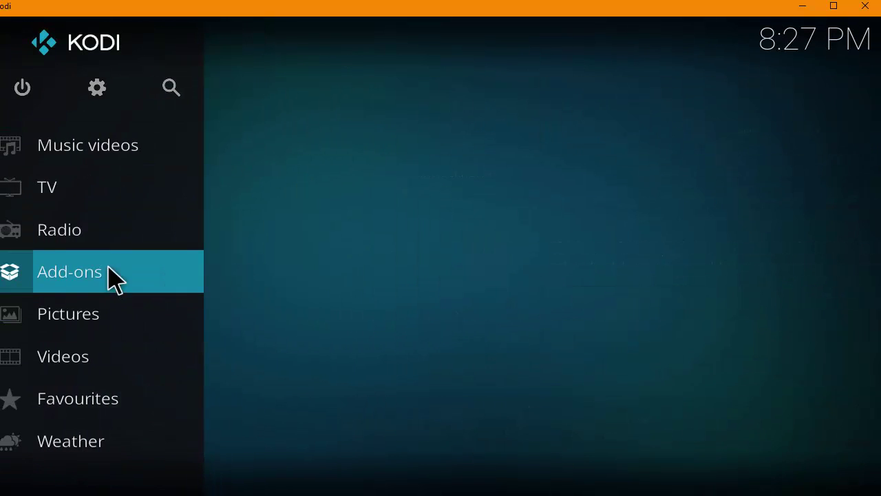
{"action": "mouse_move", "coordinate": [108, 280]}
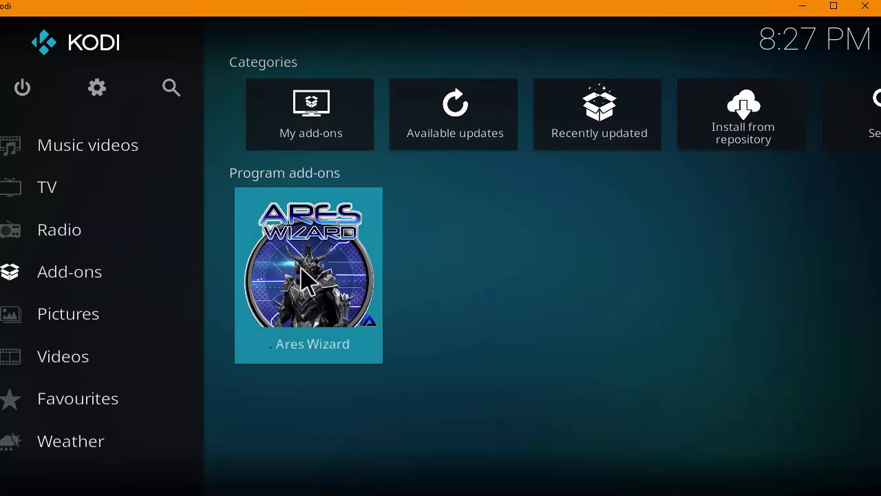